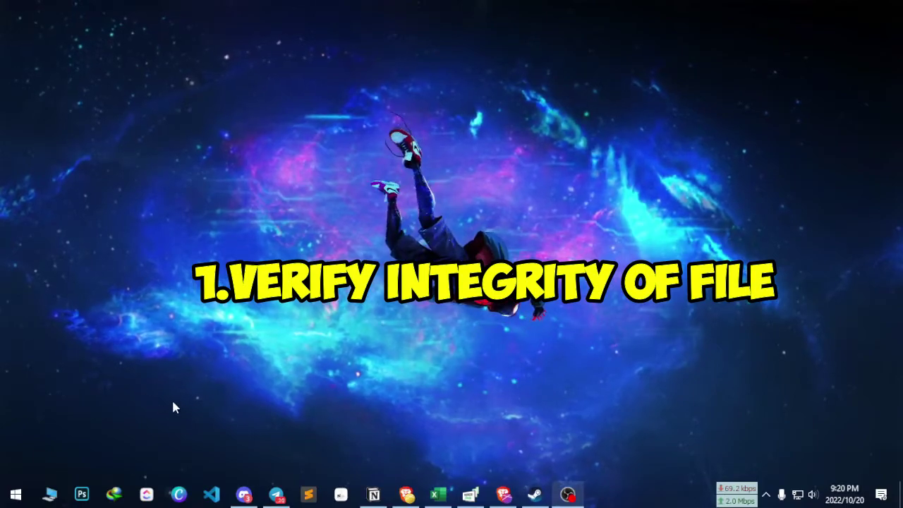
- Switch to Steam and open the Wallpaper Engine page in the game library
{"action": "left_click", "coordinate": [547, 498]}
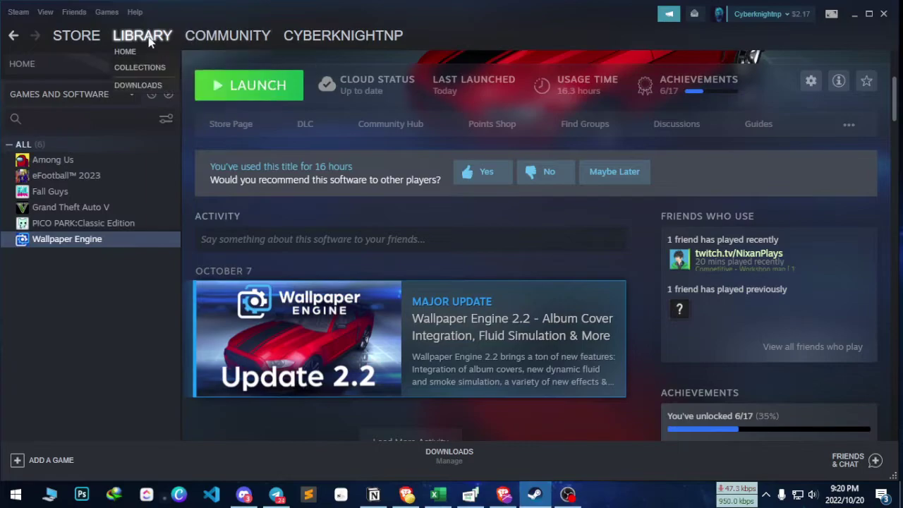
{"action": "mouse_move", "coordinate": [140, 38]}
{"action": "left_click", "coordinate": [136, 85]}
{"action": "mouse_move", "coordinate": [139, 39]}
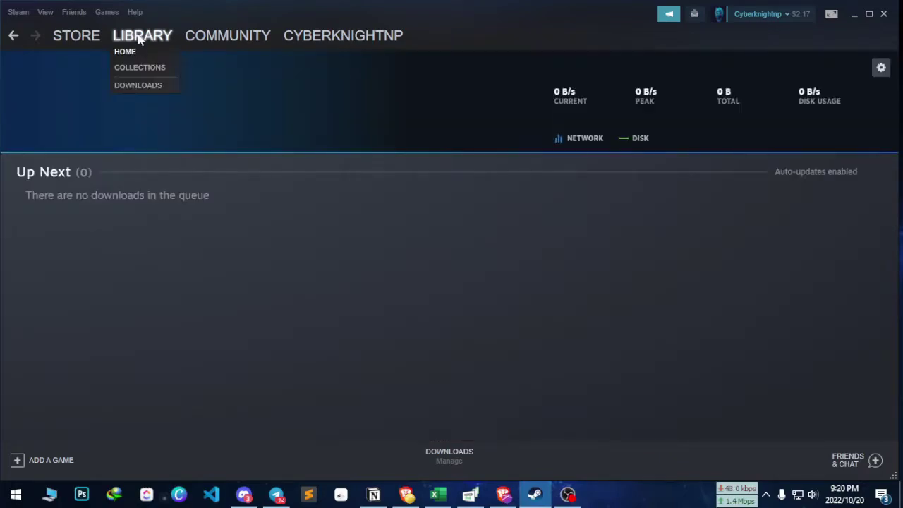
{"action": "left_click", "coordinate": [139, 68]}
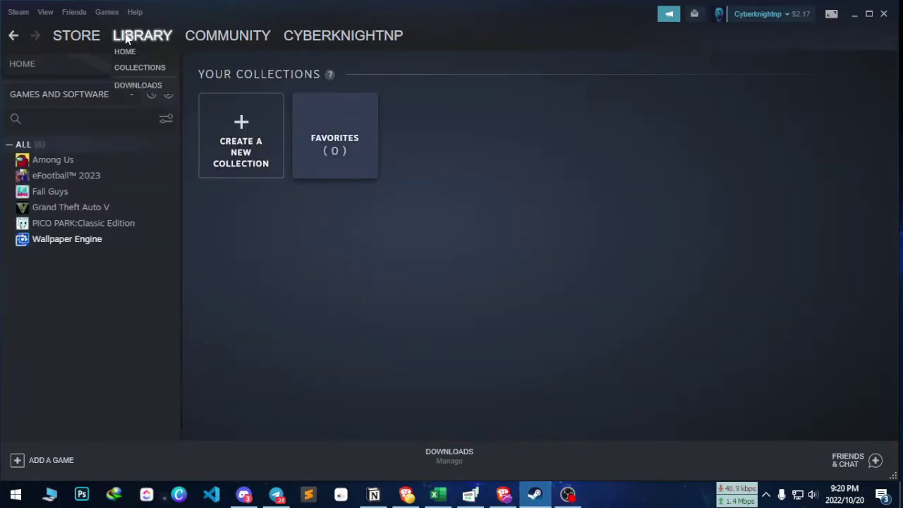
{"action": "left_click", "coordinate": [132, 72]}
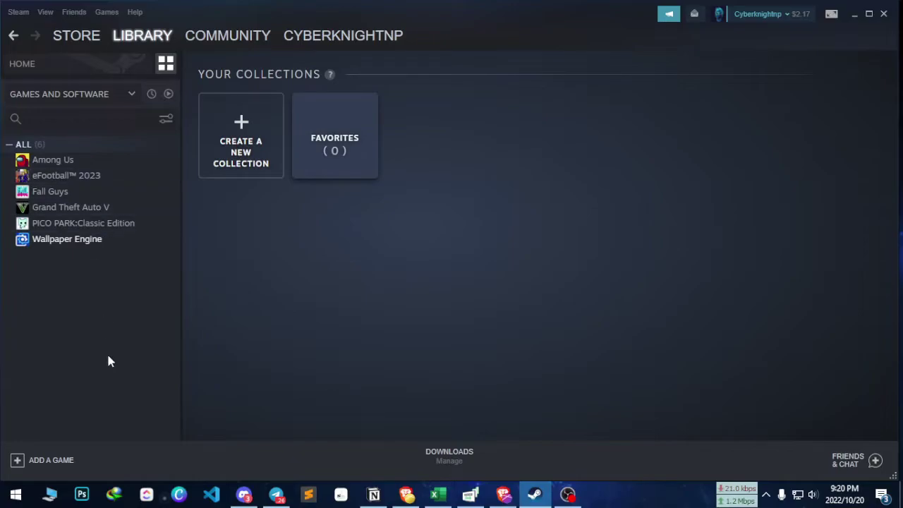
{"action": "left_click", "coordinate": [65, 244]}
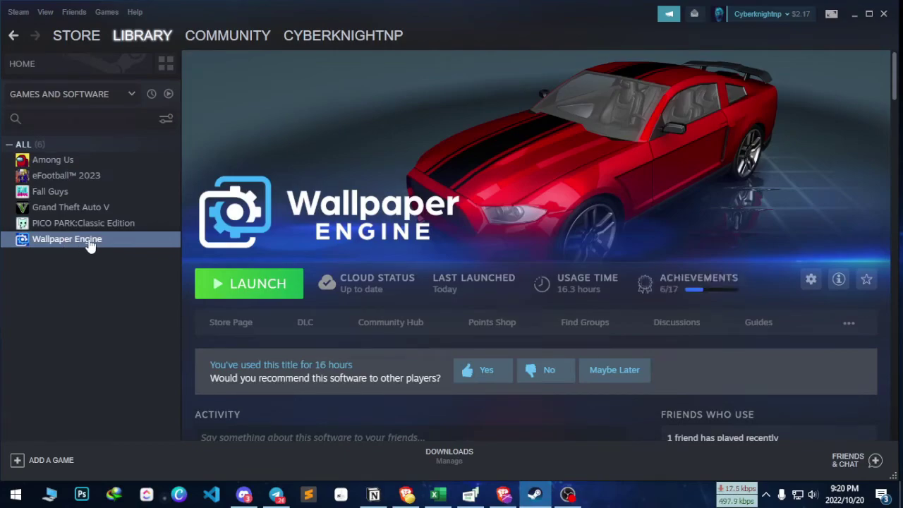
- Open Wallpaper Engine's local files properties and verify the integrity of its software files
{"action": "right_click", "coordinate": [90, 245]}
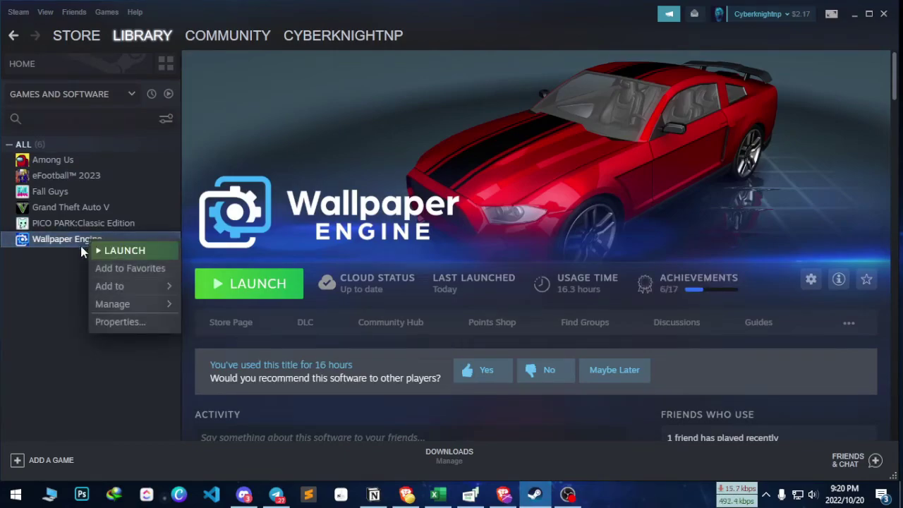
{"action": "left_click", "coordinate": [123, 323]}
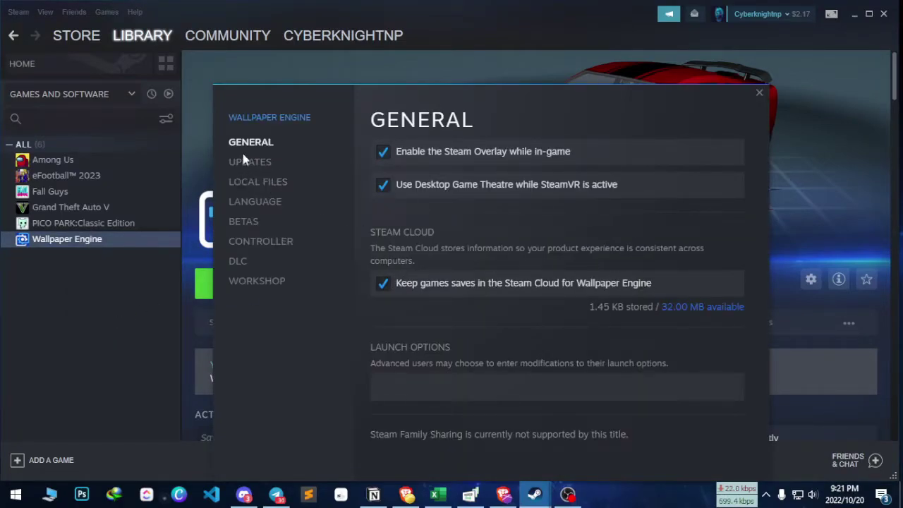
{"action": "left_click", "coordinate": [256, 185]}
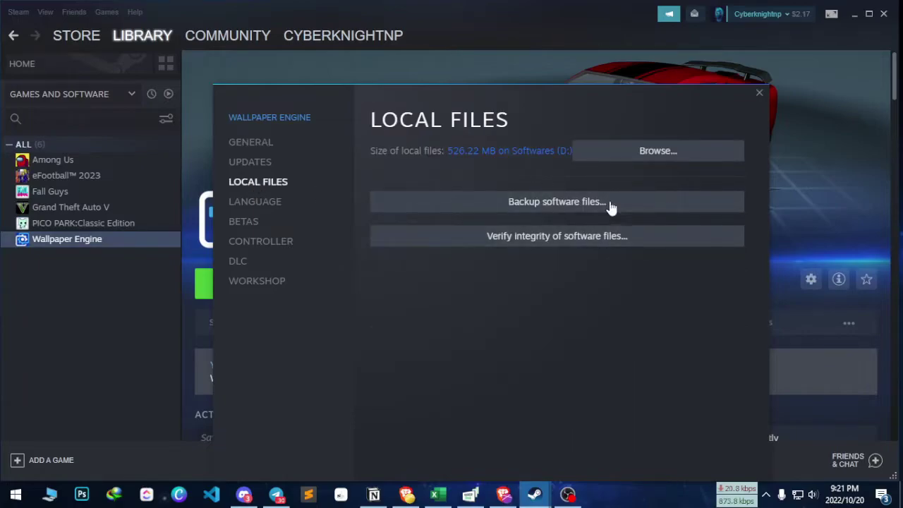
{"action": "left_click_drag", "start_coordinate": [524, 124], "coordinate": [530, 60]}
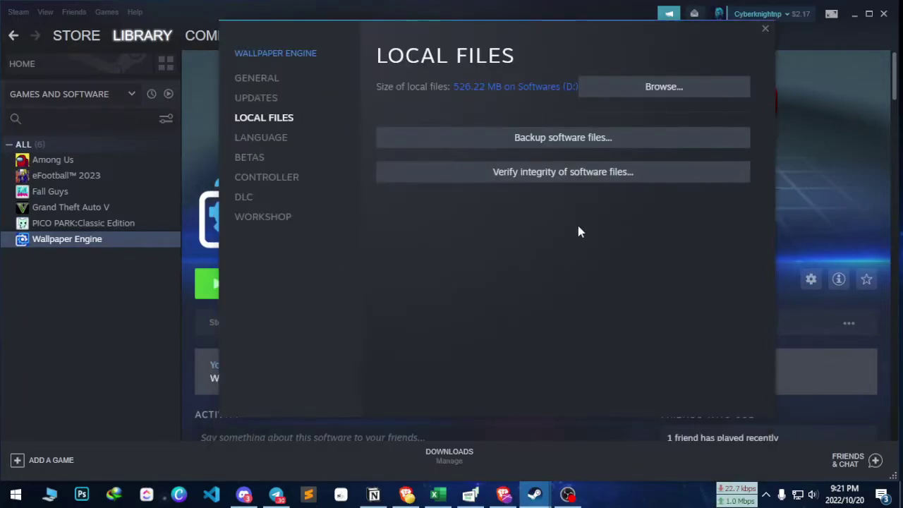
{"action": "left_click", "coordinate": [560, 183]}
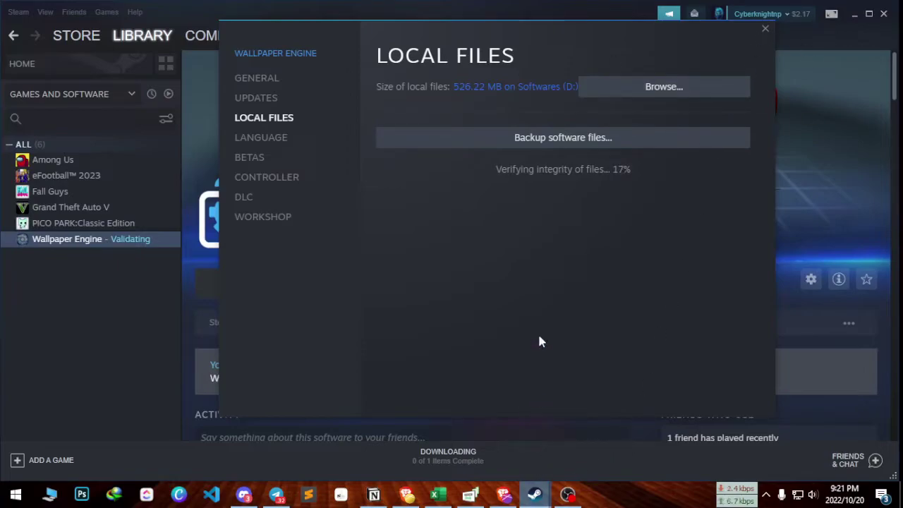
- Minimize Steam and close the Wallpaper Engine properties window to return to the desktop
{"action": "left_click", "coordinate": [856, 14]}
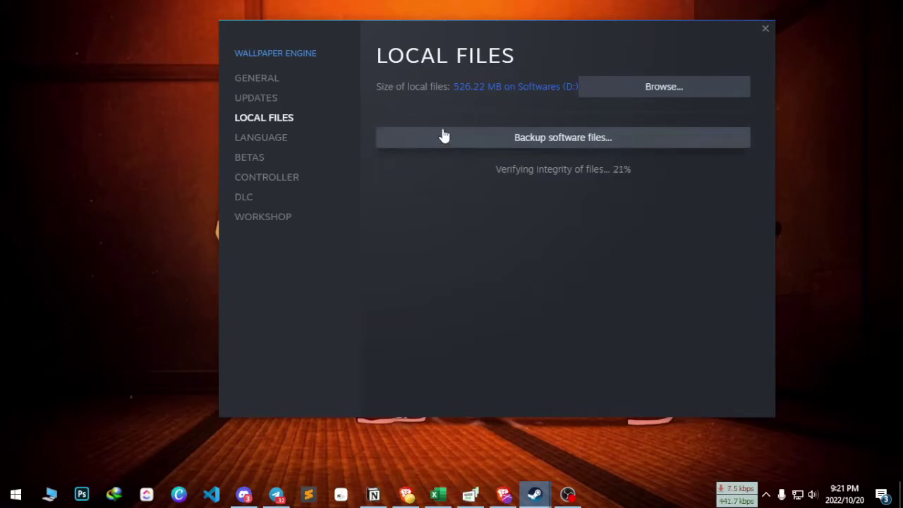
{"action": "left_click_drag", "start_coordinate": [475, 37], "coordinate": [408, 28]}
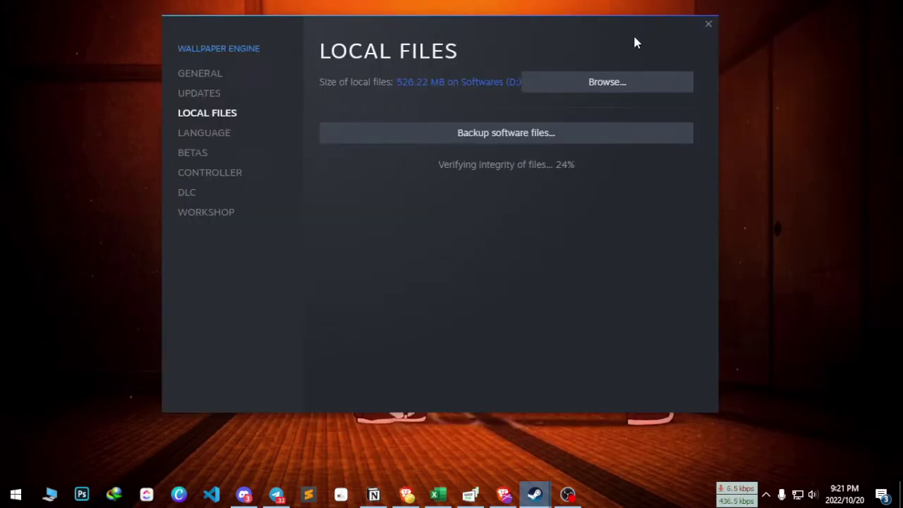
{"action": "left_click", "coordinate": [708, 25]}
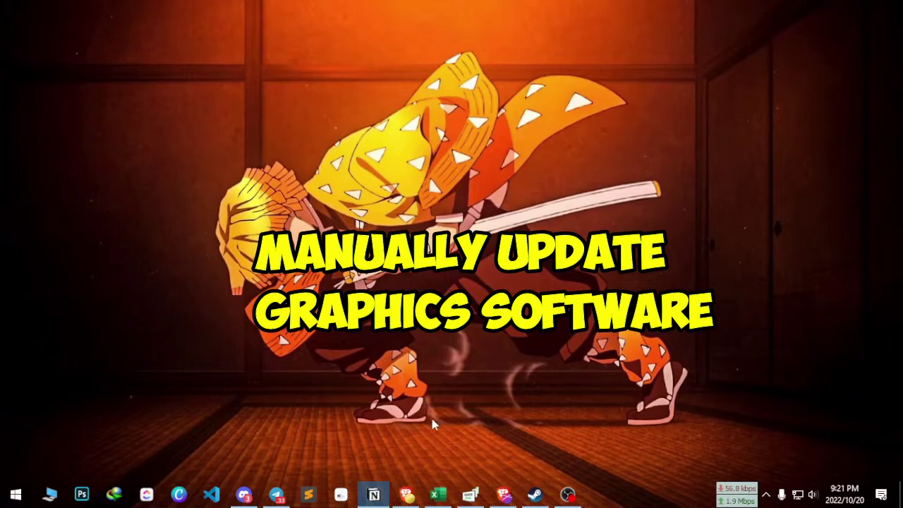
- Switch to the Brave browser, search for "nvdia graphics driver update" and open the NVIDIA Driver Downloads page
{"action": "left_click", "coordinate": [406, 494]}
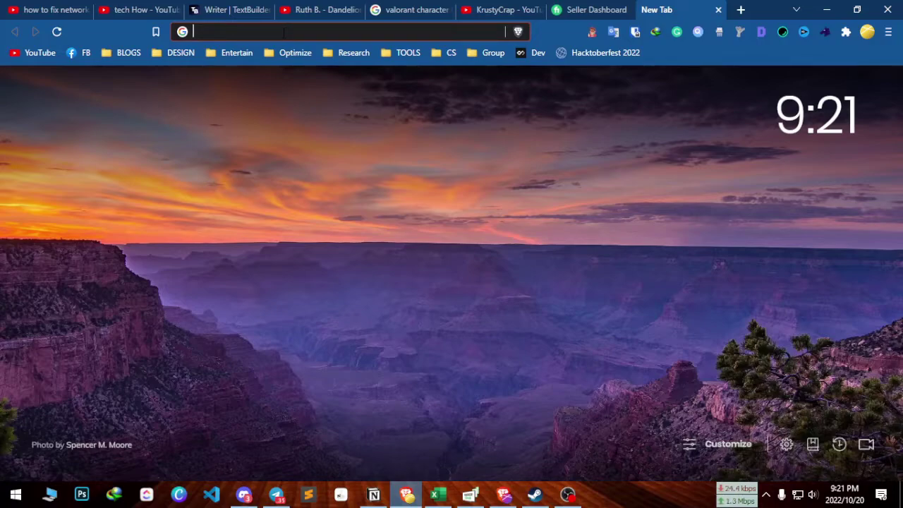
{"action": "type", "text": "nv"}
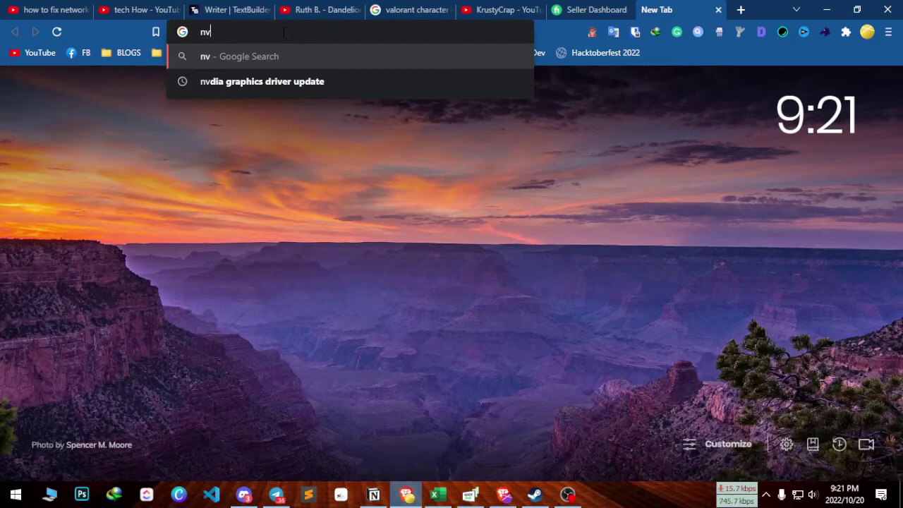
{"action": "type", "text": "d"}
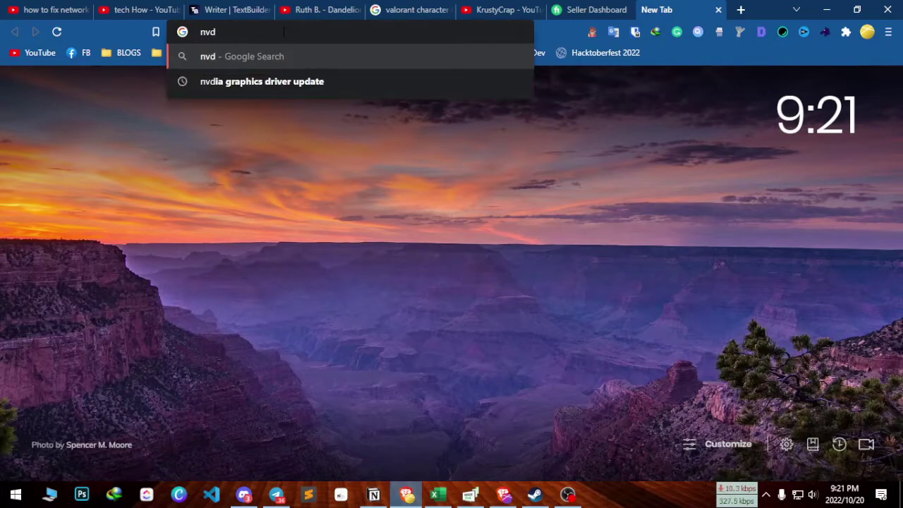
{"action": "key", "text": "Down"}
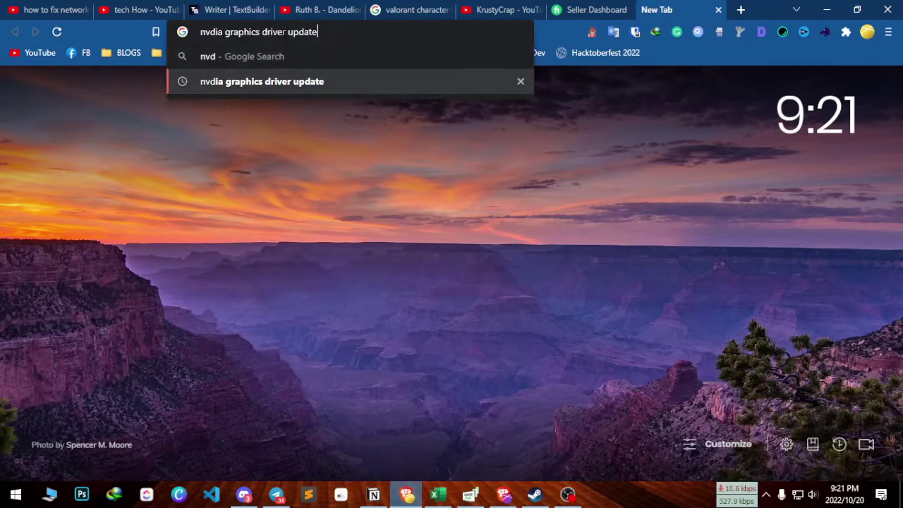
{"action": "key", "text": "Return"}
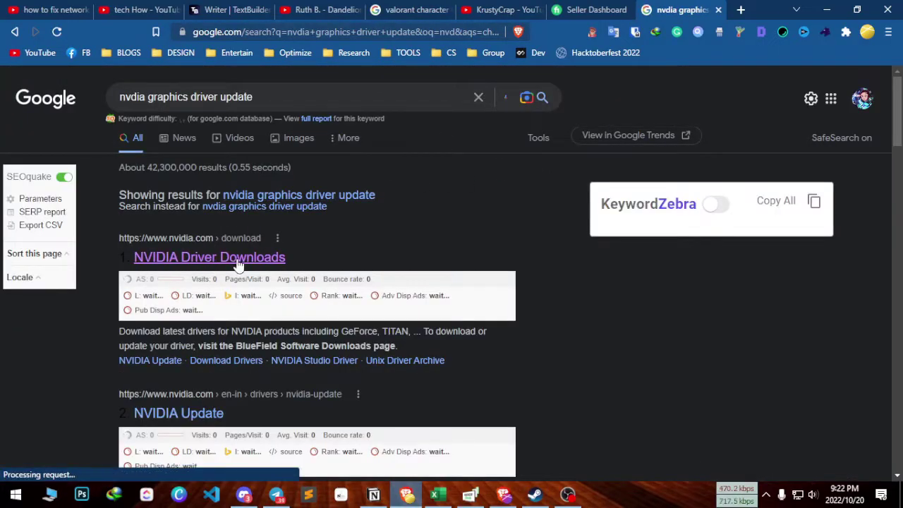
{"action": "left_click", "coordinate": [259, 259]}
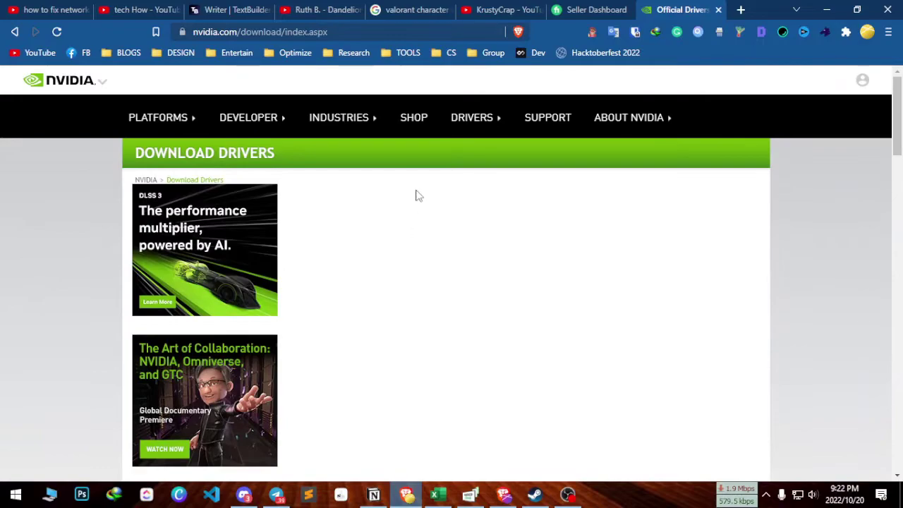
- Set the product type to GeForce in the NVIDIA driver download form
{"action": "scroll", "coordinate": [499, 168], "scroll_direction": "down", "scroll_amount": 5}
{"action": "scroll", "coordinate": [499, 168], "scroll_direction": "down", "scroll_amount": 5}
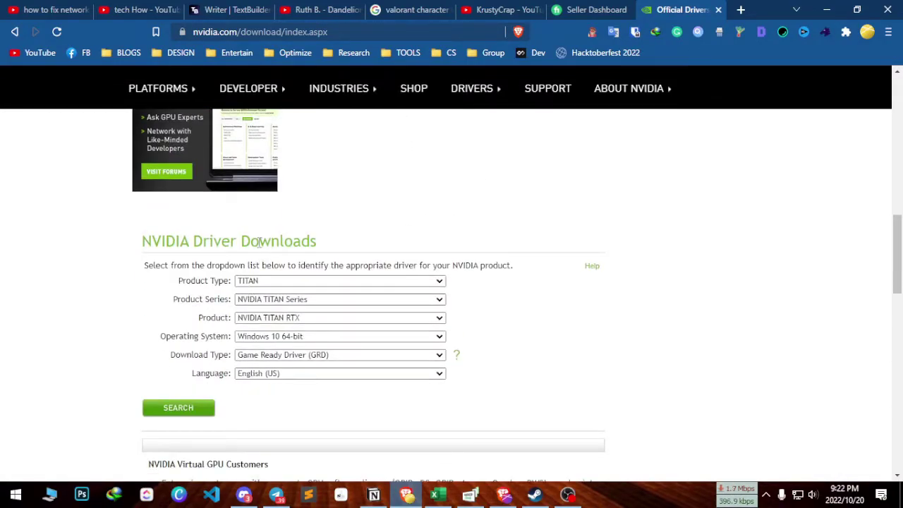
{"action": "left_click", "coordinate": [314, 283]}
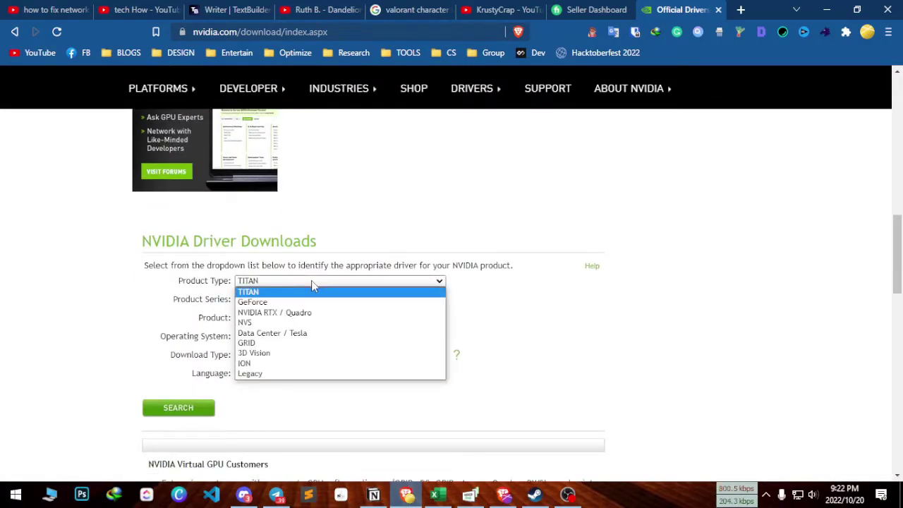
{"action": "left_click", "coordinate": [272, 303]}
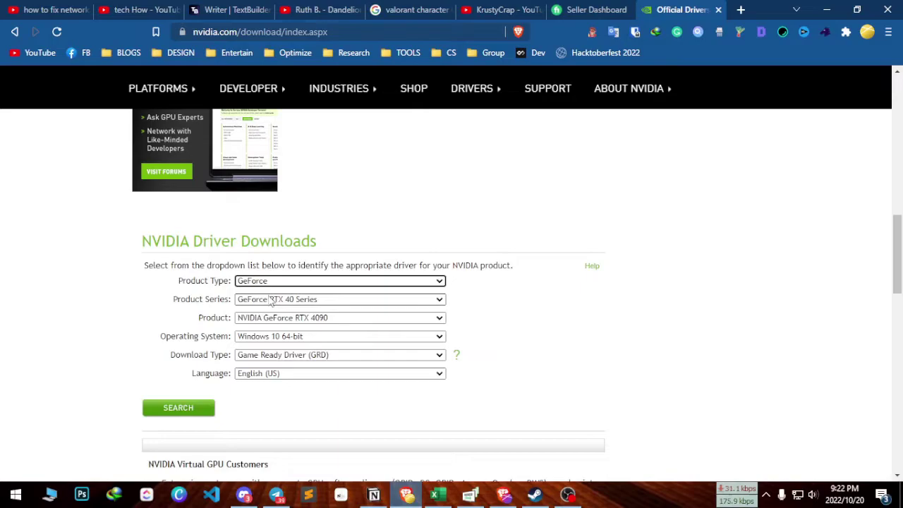
- Examine the available GeForce product series in the driver download form without choosing another one
{"action": "left_click", "coordinate": [297, 299]}
{"action": "scroll", "coordinate": [301, 212], "scroll_direction": "down", "scroll_amount": 4}
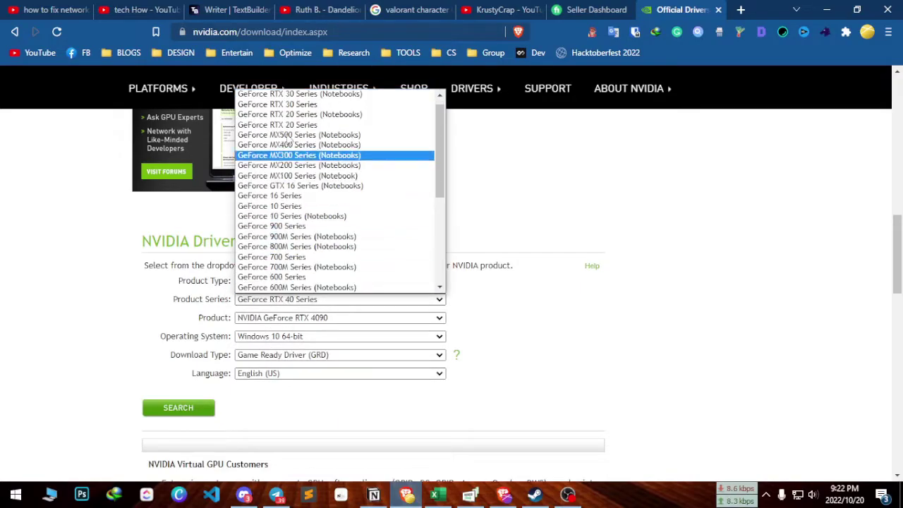
{"action": "scroll", "coordinate": [302, 212], "scroll_direction": "up", "scroll_amount": 6}
{"action": "scroll", "coordinate": [302, 212], "scroll_direction": "down", "scroll_amount": 8}
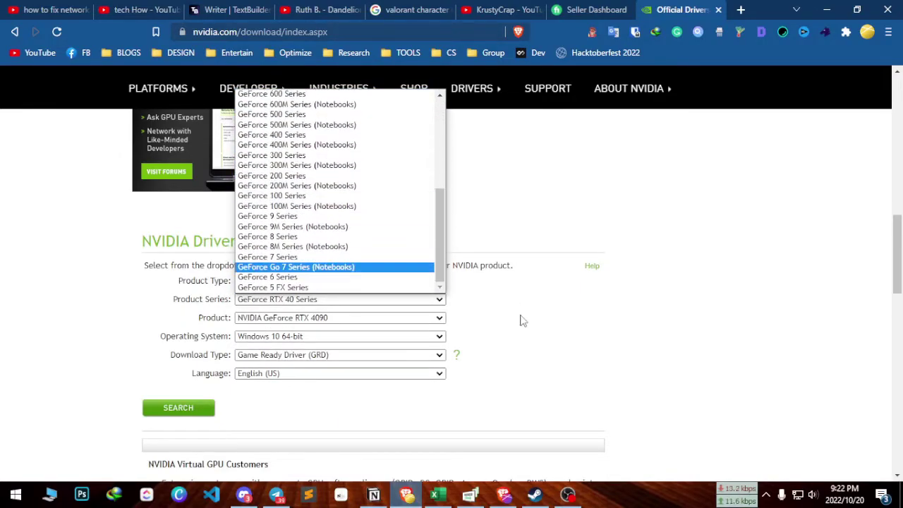
{"action": "left_click", "coordinate": [508, 323]}
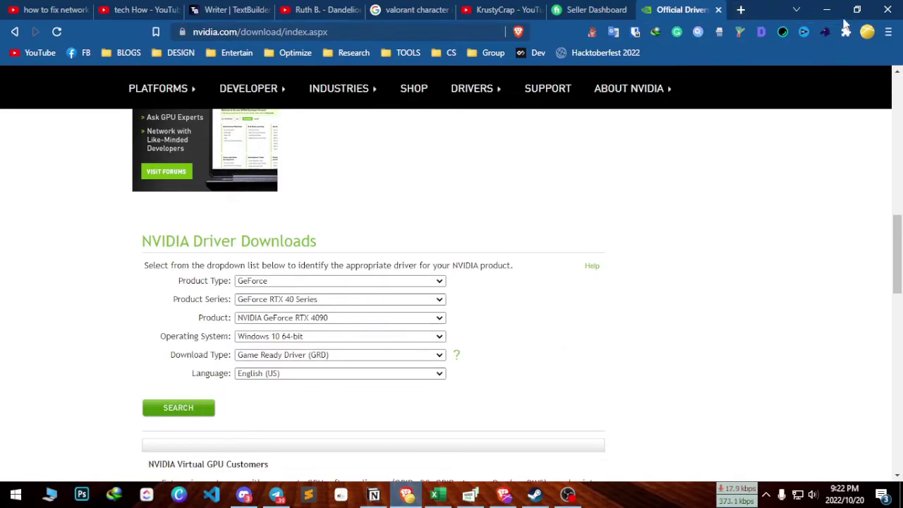
- Minimize the browser, switch to the NVIDIA Control Panel and show the Manage 3D Settings page
{"action": "left_click", "coordinate": [826, 9]}
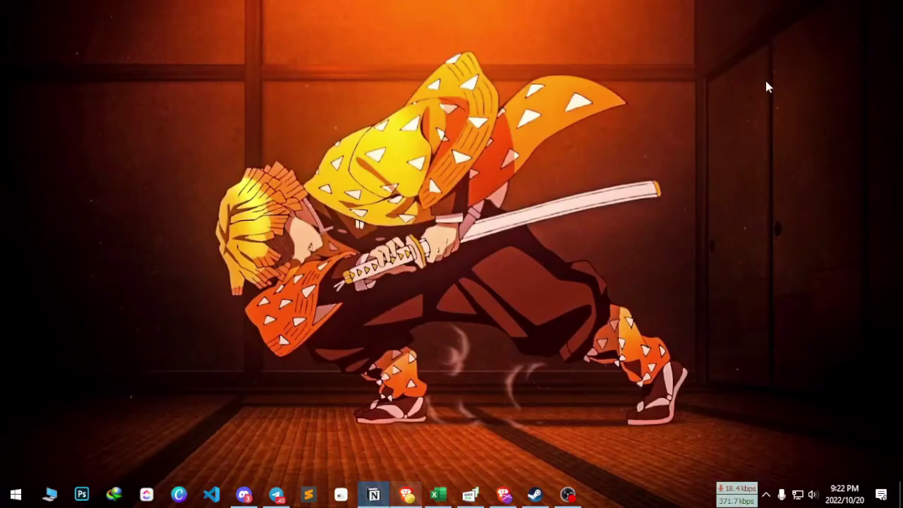
{"action": "right_click", "coordinate": [454, 103]}
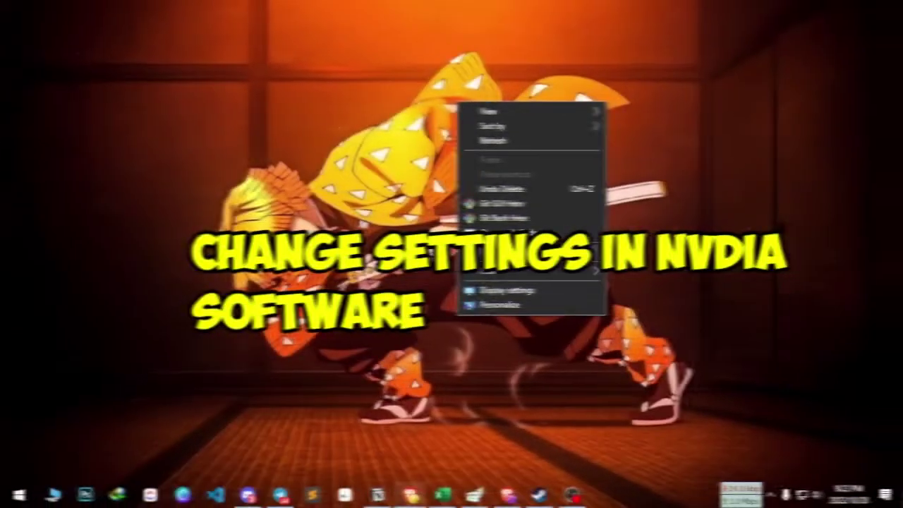
{"action": "left_click", "coordinate": [542, 254]}
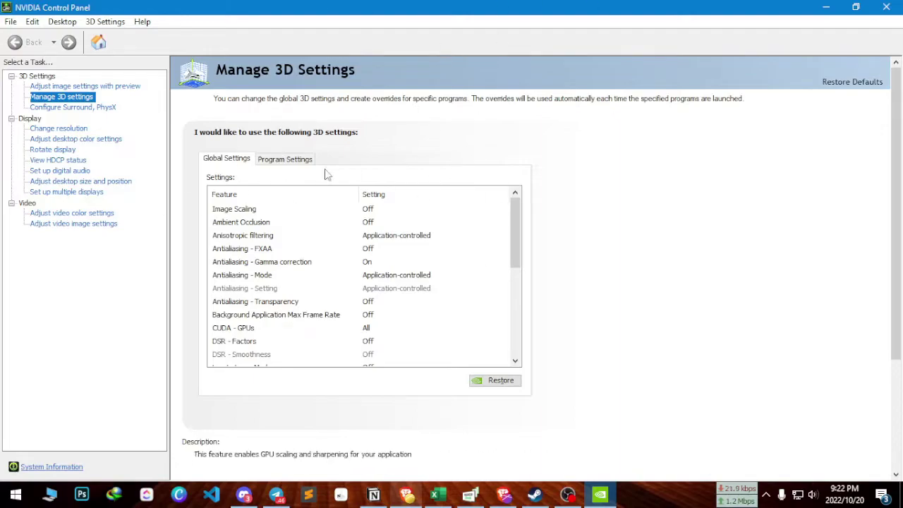
{"action": "left_click", "coordinate": [135, 88]}
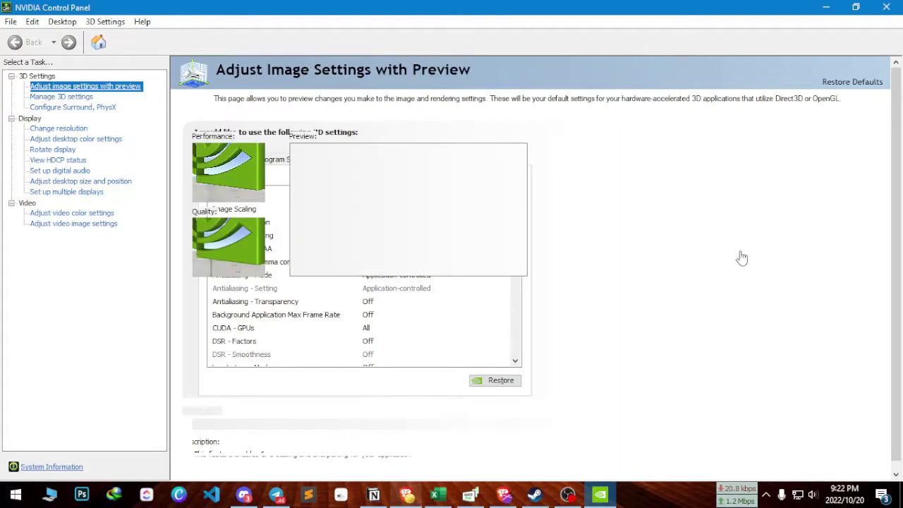
{"action": "left_click", "coordinate": [65, 97]}
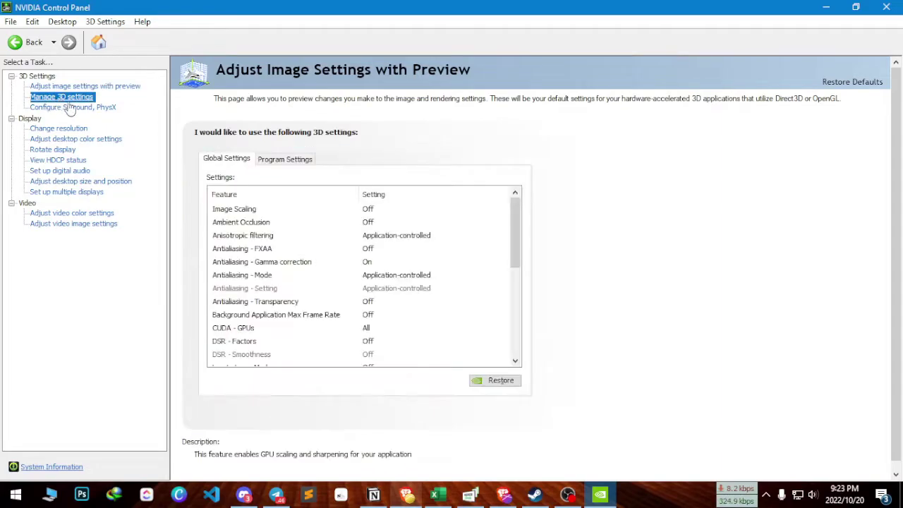
- Find Vertical sync in the global 3D settings and examine its available options
{"action": "scroll", "coordinate": [373, 297], "scroll_direction": "down", "scroll_amount": 5}
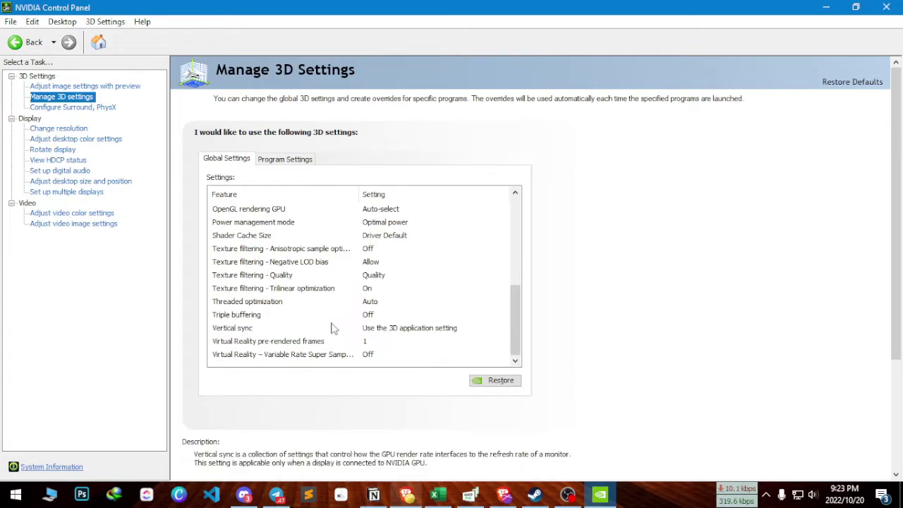
{"action": "left_click", "coordinate": [407, 329]}
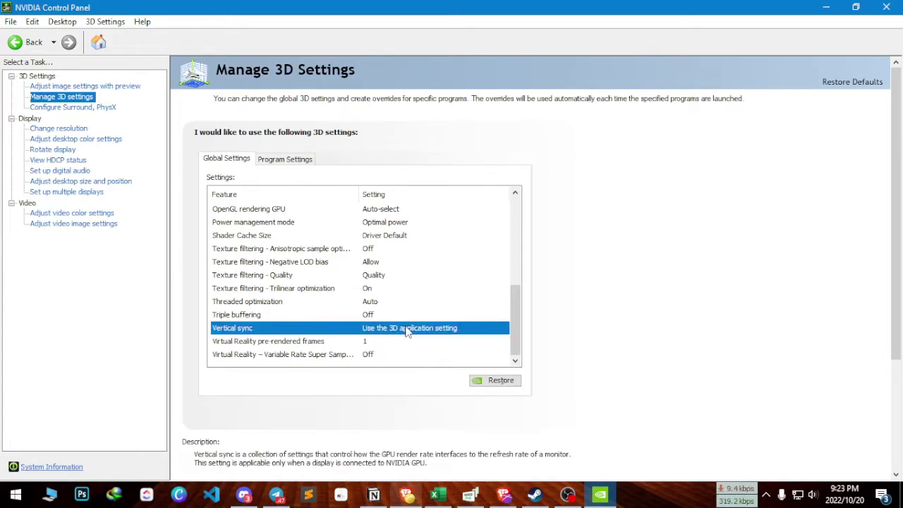
{"action": "left_click", "coordinate": [374, 324]}
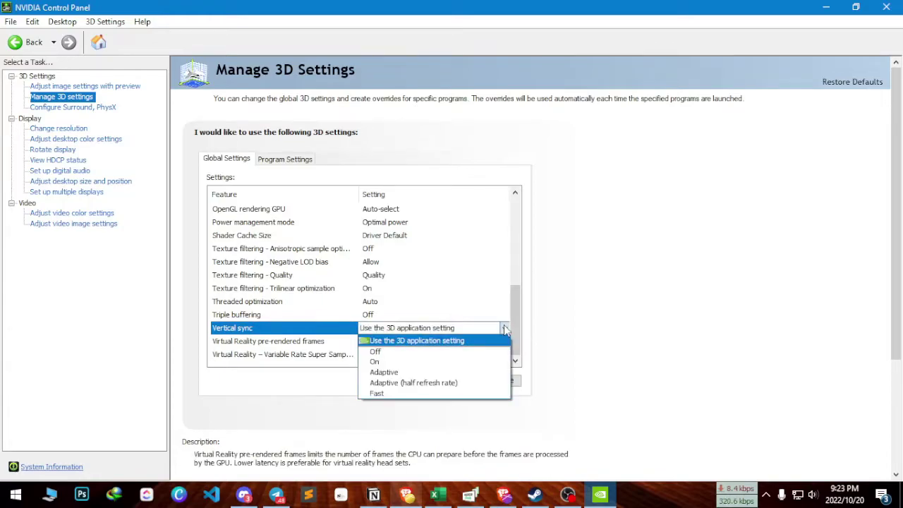
{"action": "left_click", "coordinate": [646, 338]}
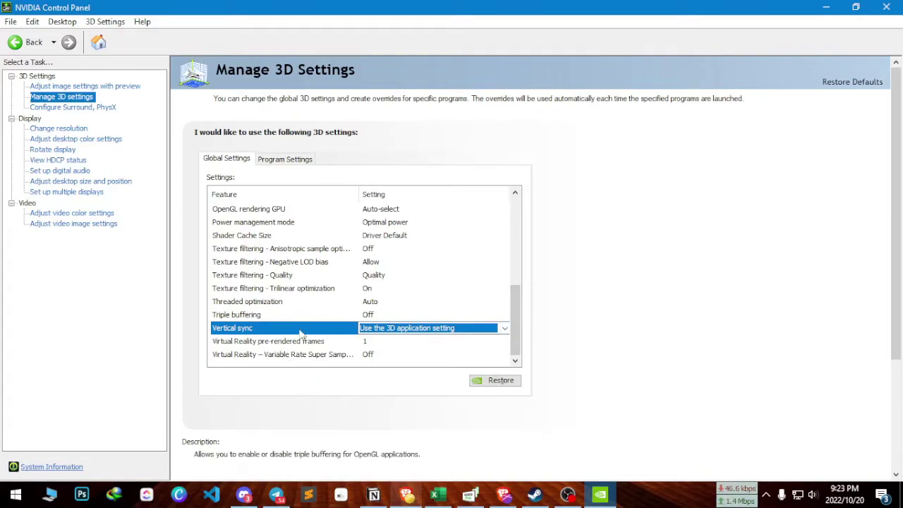
{"action": "scroll", "coordinate": [341, 297], "scroll_direction": "up", "scroll_amount": 1}
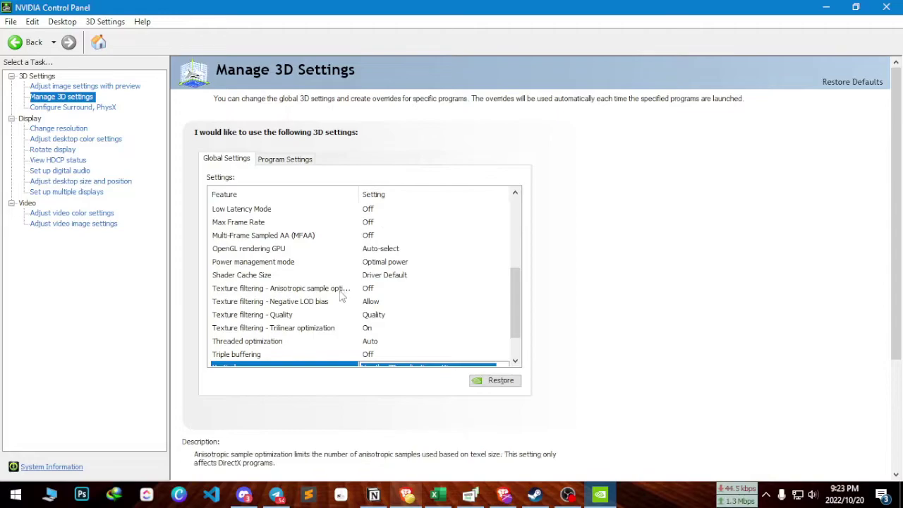
- Look back through the global 3D settings up to the first entries and close the NVIDIA Control Panel
{"action": "scroll", "coordinate": [263, 274], "scroll_direction": "up", "scroll_amount": 1}
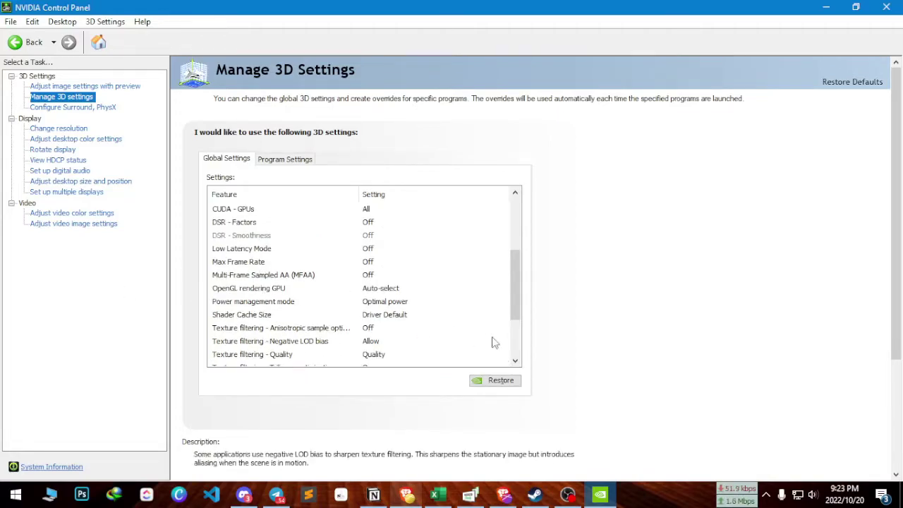
{"action": "scroll", "coordinate": [317, 288], "scroll_direction": "up", "scroll_amount": 3}
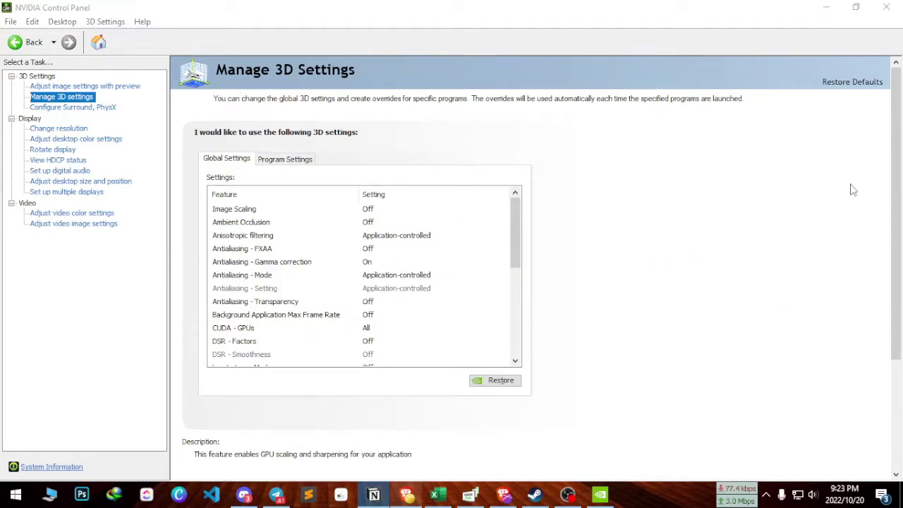
{"action": "left_click", "coordinate": [902, 140]}
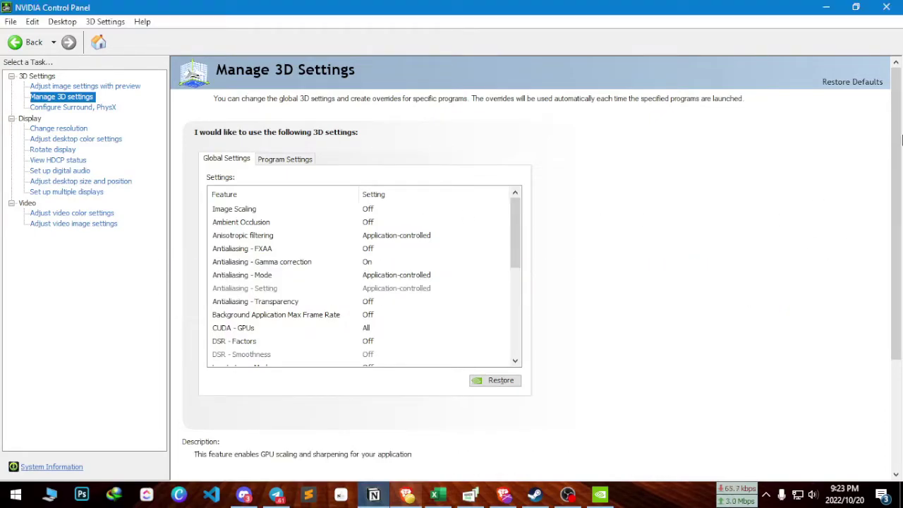
{"action": "left_click", "coordinate": [891, 6]}
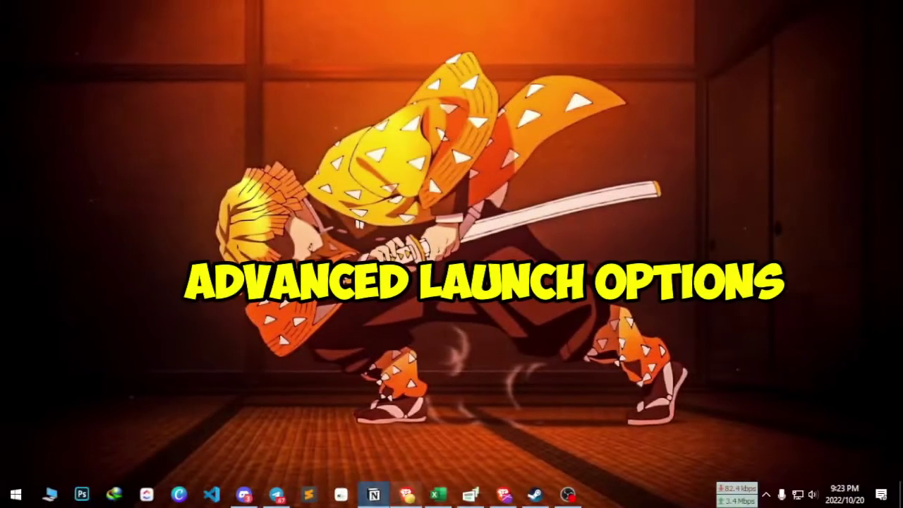
- Switch to Steam and try the launch options -dx11 and -dx12 in Wallpaper Engine's general properties
{"action": "left_click", "coordinate": [541, 491]}
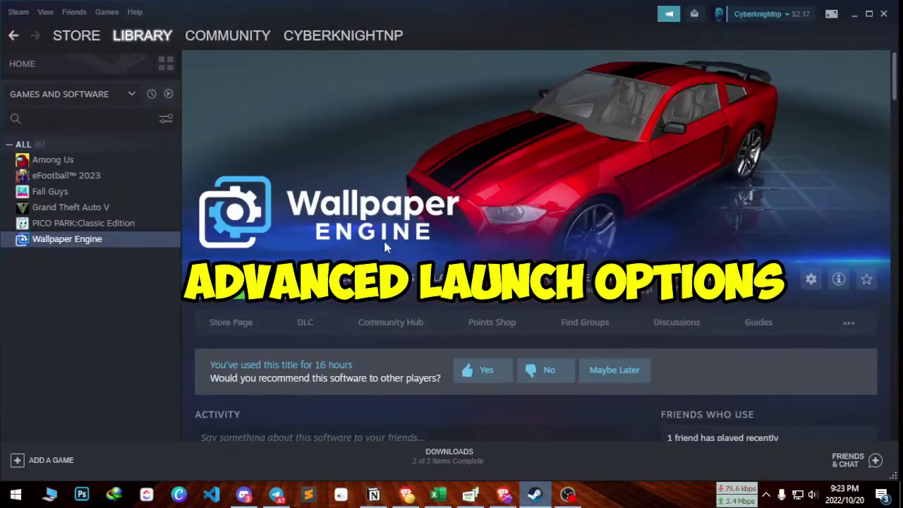
{"action": "right_click", "coordinate": [103, 244]}
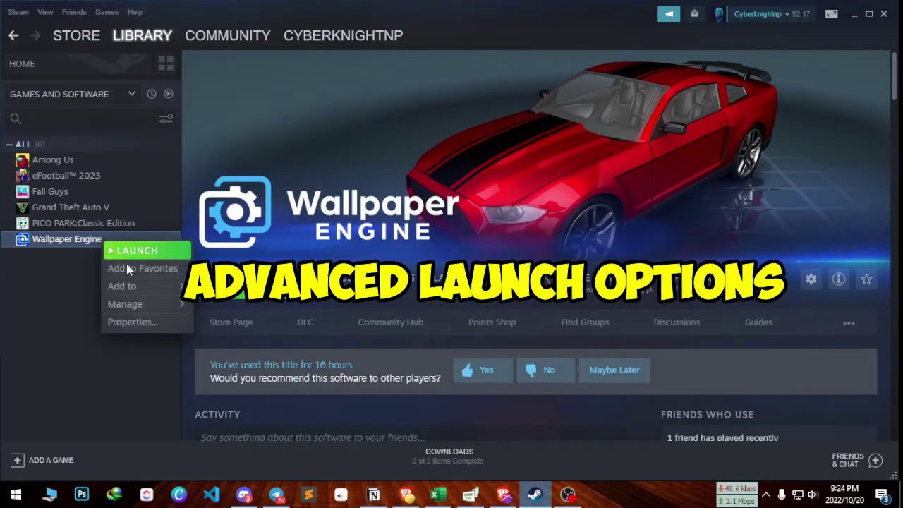
{"action": "left_click", "coordinate": [134, 321]}
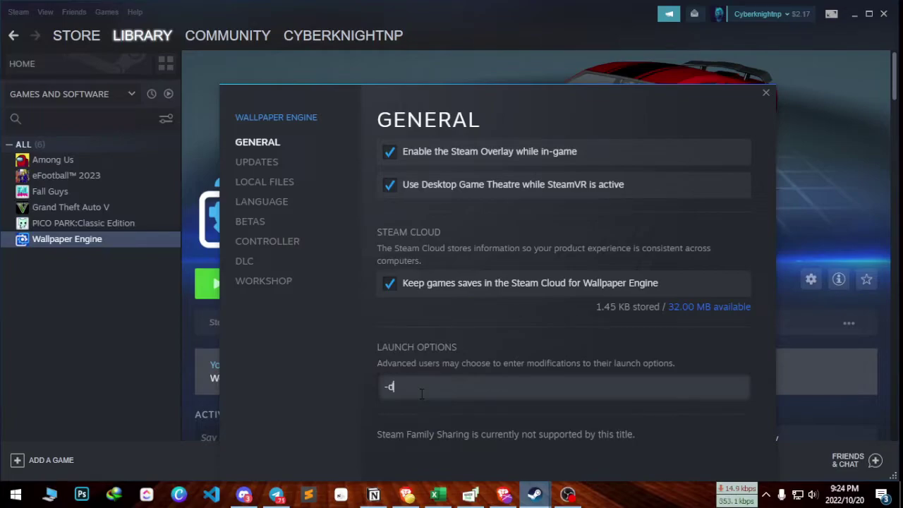
{"action": "type", "text": "x11"}
{"action": "left_click_drag", "start_coordinate": [499, 102], "coordinate": [504, 24]}
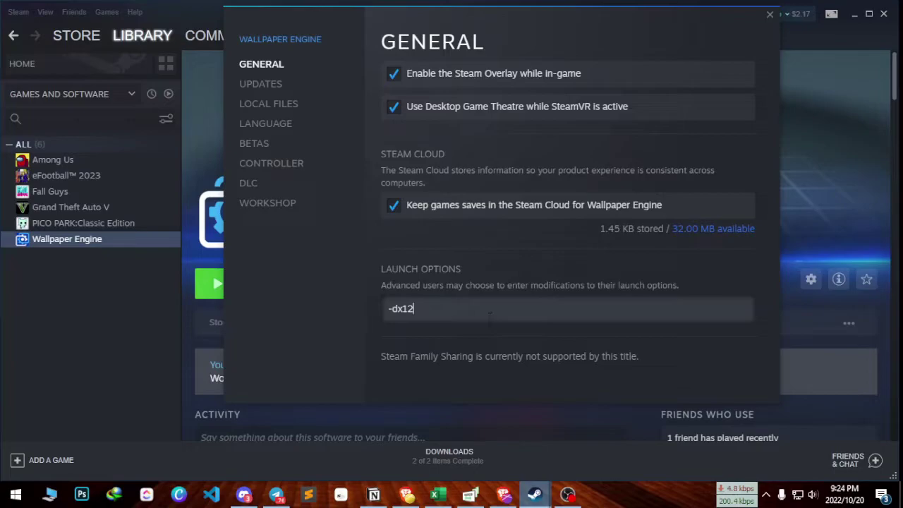
- Clear Wallpaper Engine's launch options, close its properties and minimize Steam
{"action": "key", "text": "ctrl+a"}
{"action": "key", "text": "BackSpace"}
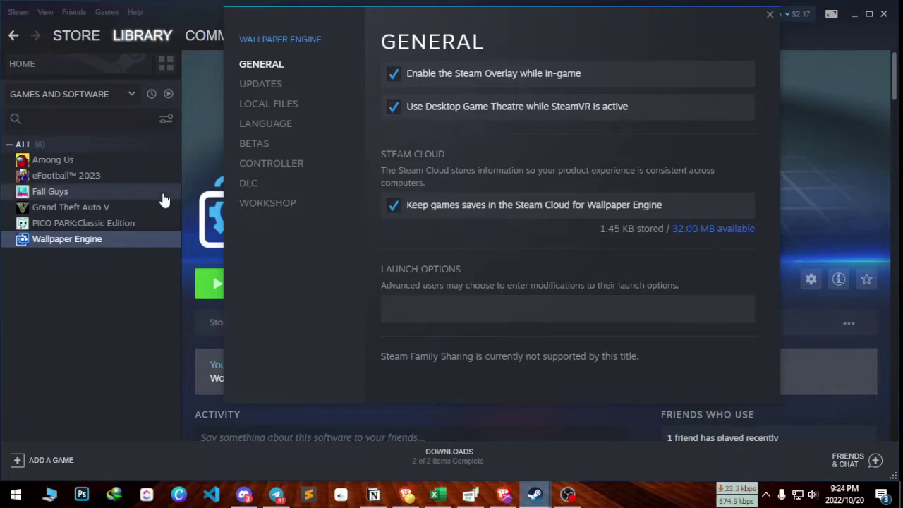
{"action": "left_click", "coordinate": [770, 15]}
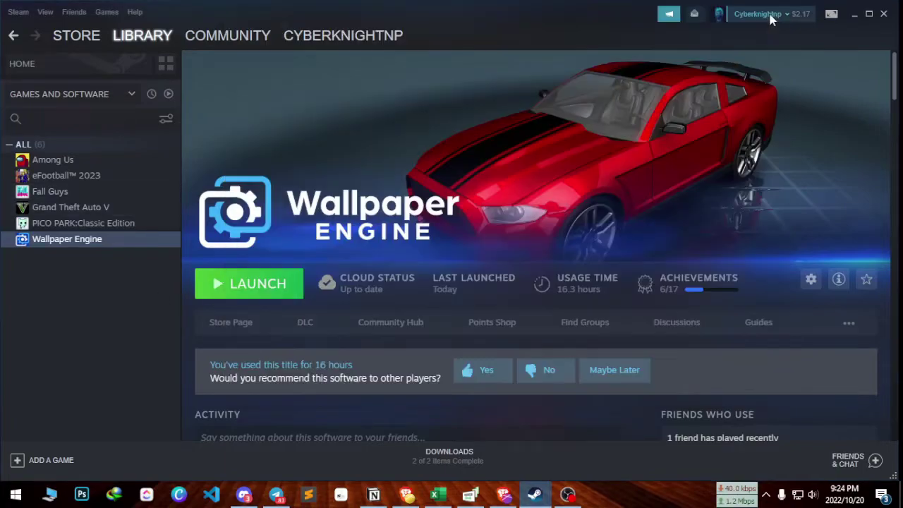
{"action": "left_click", "coordinate": [852, 15]}
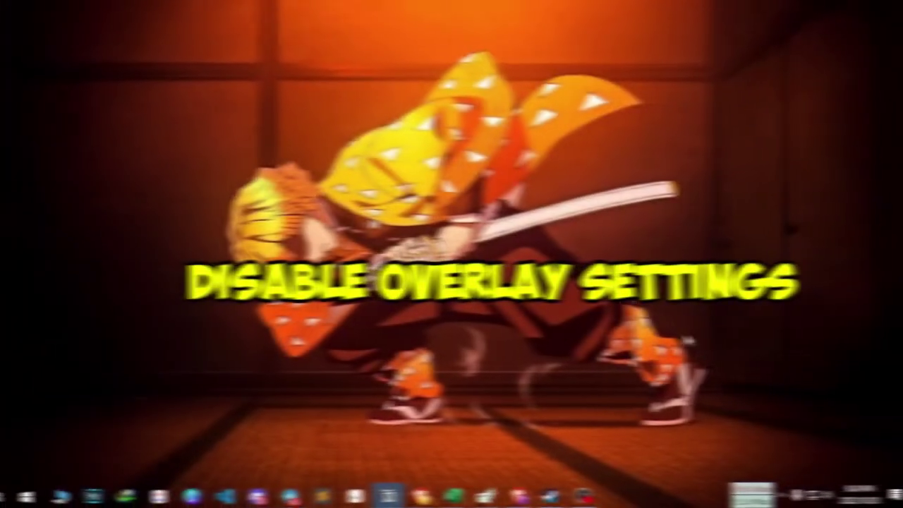
- Switch back to Steam and disable the in-game Steam Overlay in Wallpaper Engine's general properties
{"action": "left_click", "coordinate": [534, 497]}
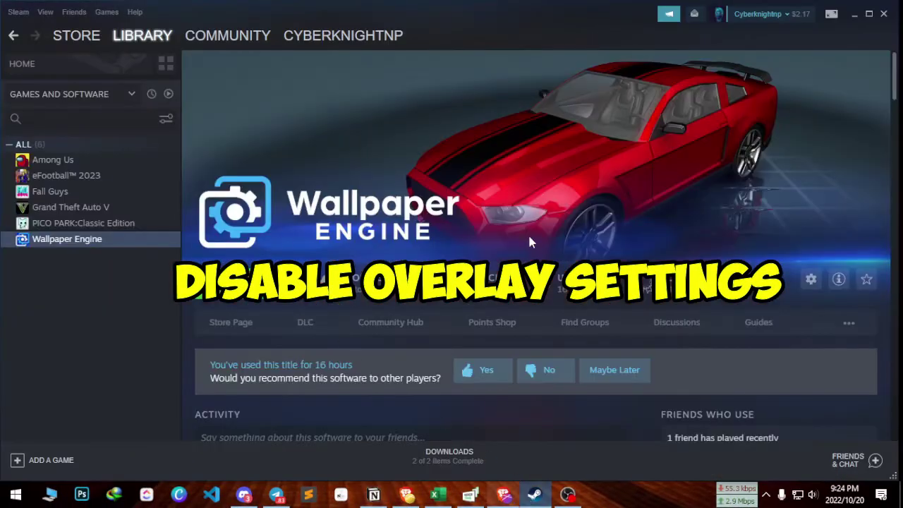
{"action": "right_click", "coordinate": [74, 240]}
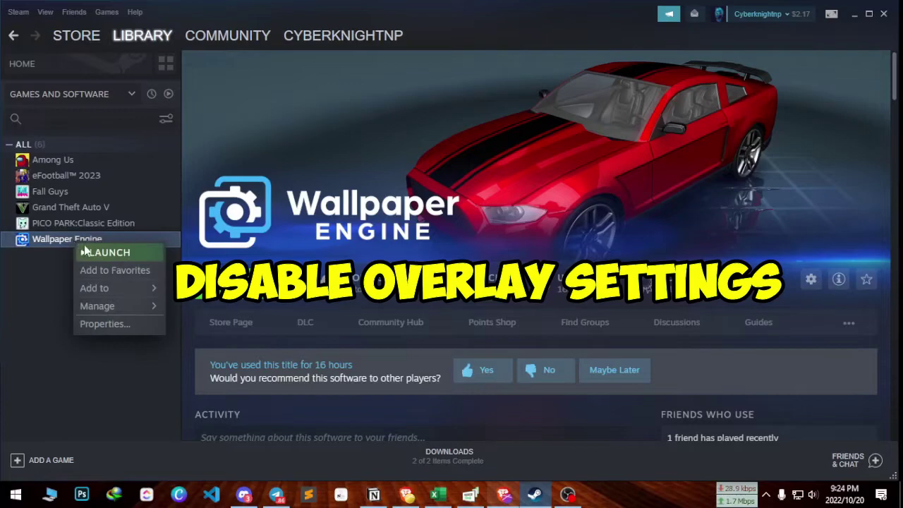
{"action": "left_click", "coordinate": [106, 324]}
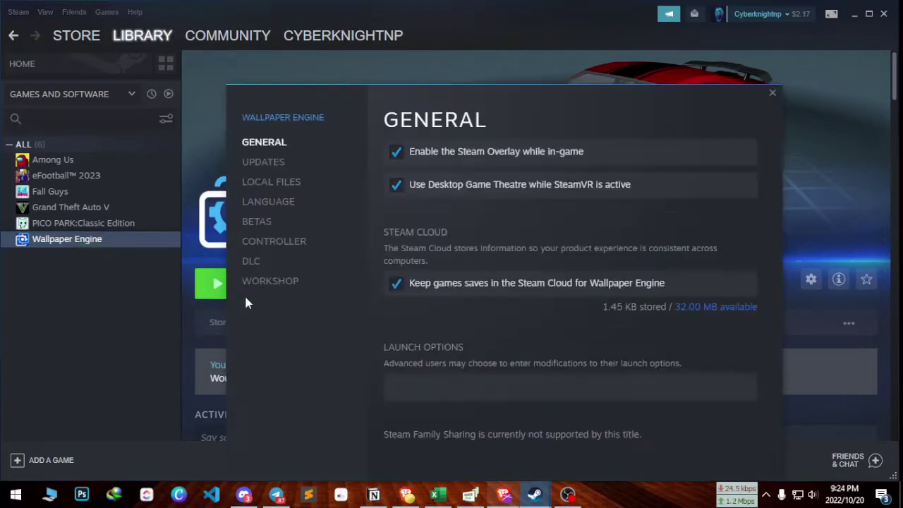
{"action": "left_click", "coordinate": [398, 155]}
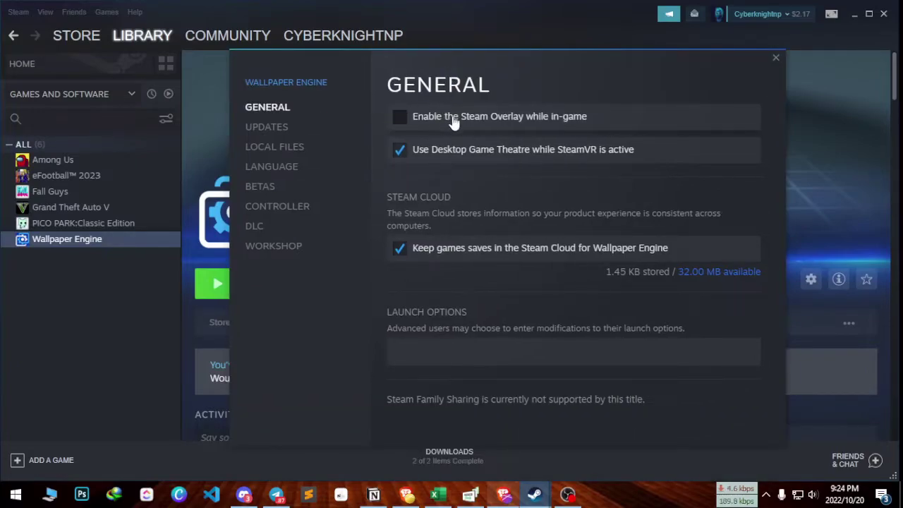
- Re-enable the in-game Steam Overlay for Wallpaper Engine, close its properties and minimize Steam
{"action": "left_click", "coordinate": [400, 117]}
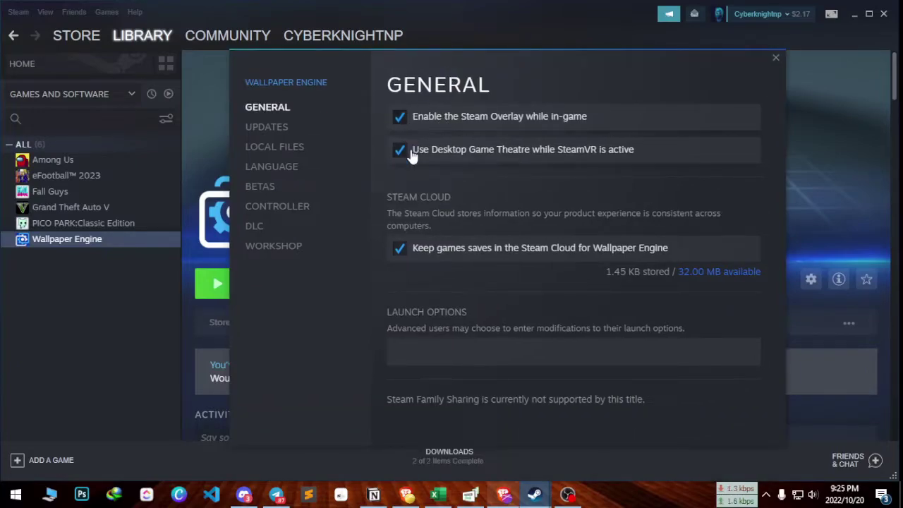
{"action": "left_click", "coordinate": [775, 58]}
{"action": "left_click", "coordinate": [854, 17]}
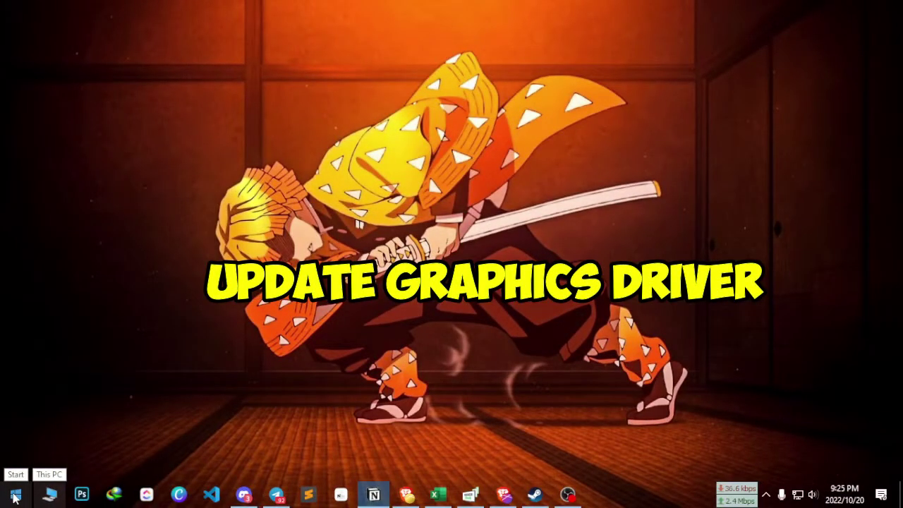
- Open Windows Device Manager and scan for hardware changes
{"action": "left_click", "coordinate": [14, 498]}
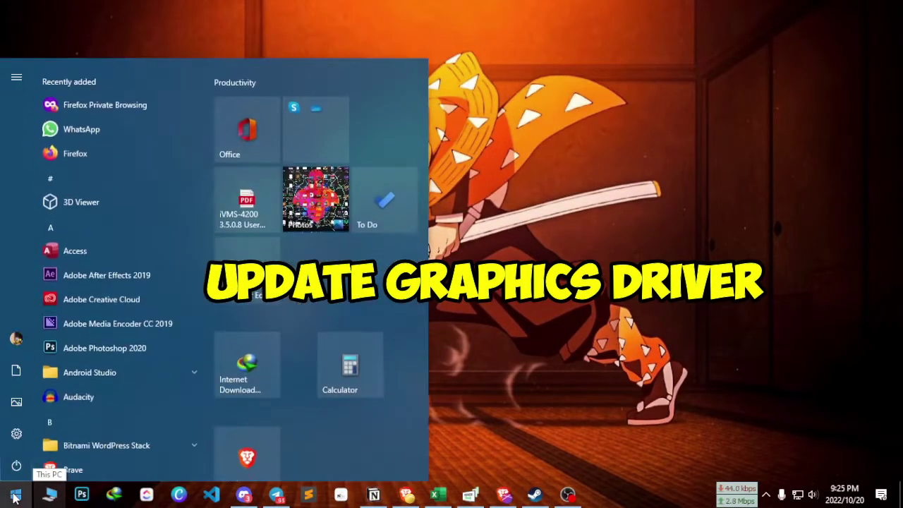
{"action": "right_click", "coordinate": [16, 497]}
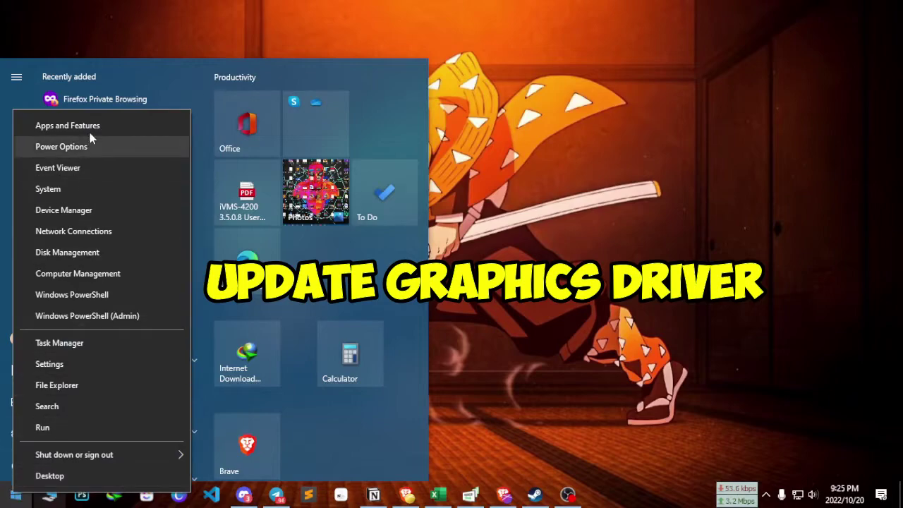
{"action": "left_click", "coordinate": [62, 210]}
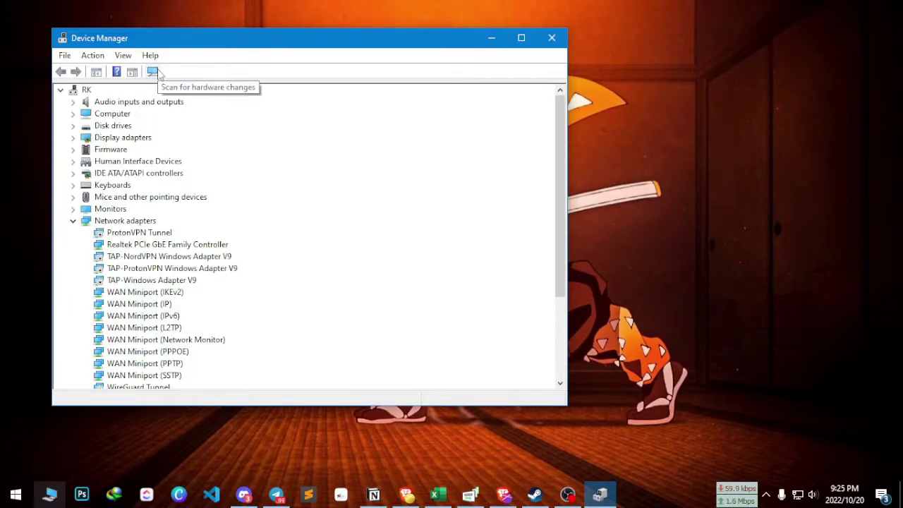
{"action": "left_click", "coordinate": [153, 71]}
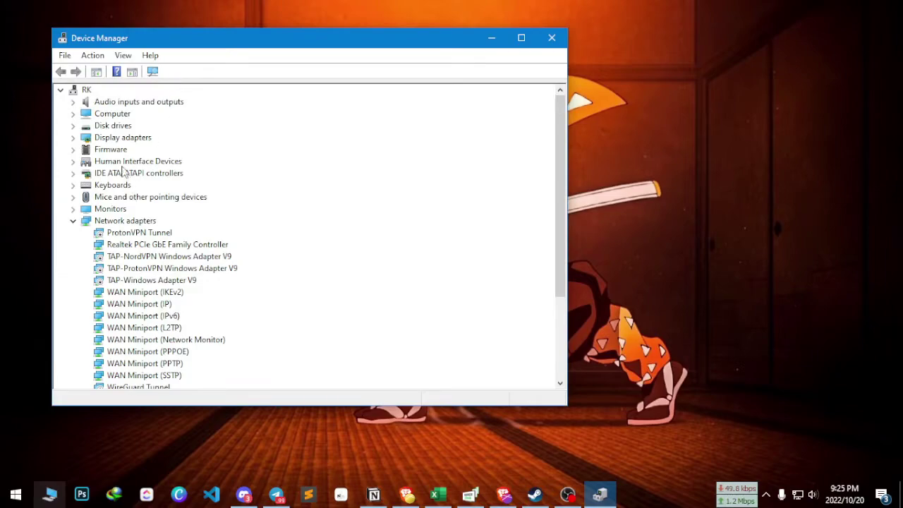
- Search automatically for updated drivers for the NVIDIA GeForce GTX 1650 display adapter, then close Device Manager
{"action": "left_click", "coordinate": [73, 139]}
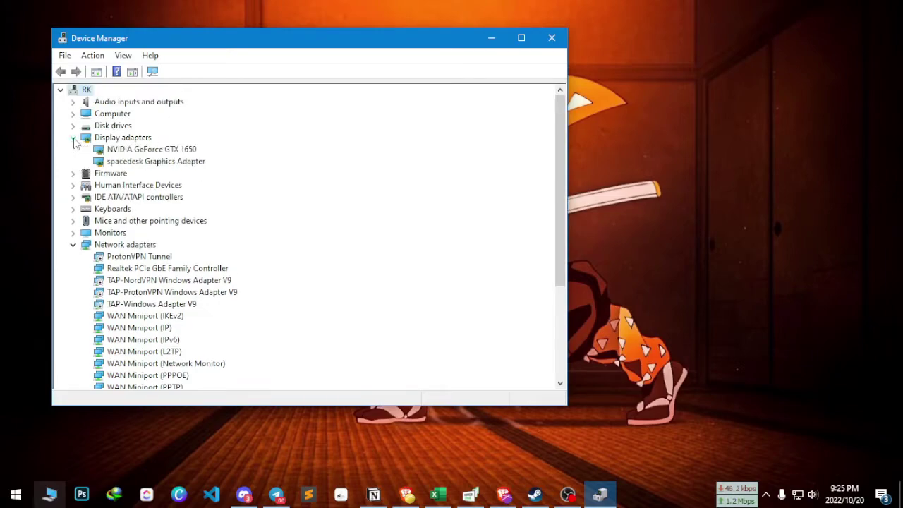
{"action": "left_click", "coordinate": [139, 150]}
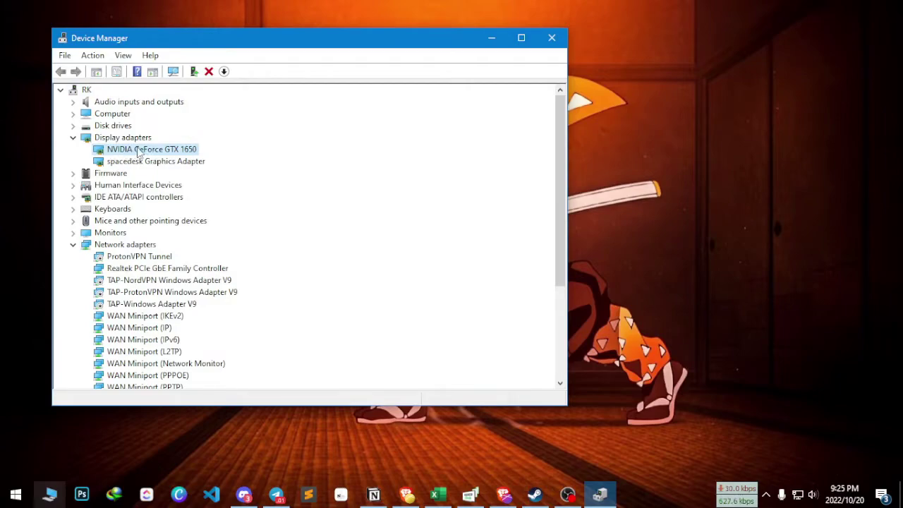
{"action": "left_click", "coordinate": [196, 73]}
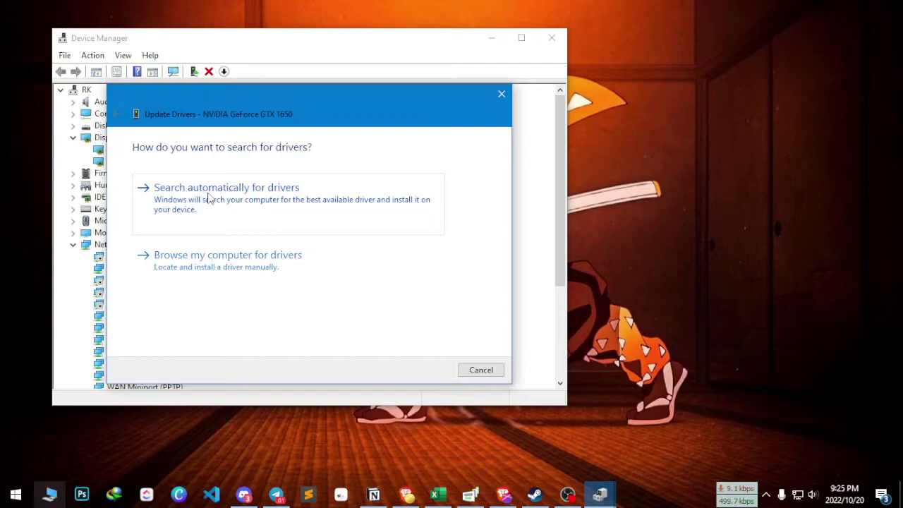
{"action": "left_click", "coordinate": [209, 199]}
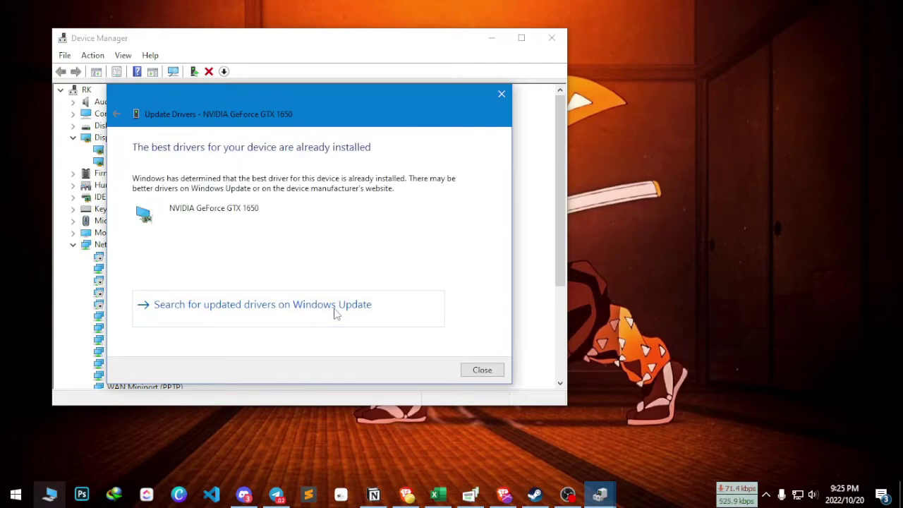
{"action": "left_click", "coordinate": [481, 371]}
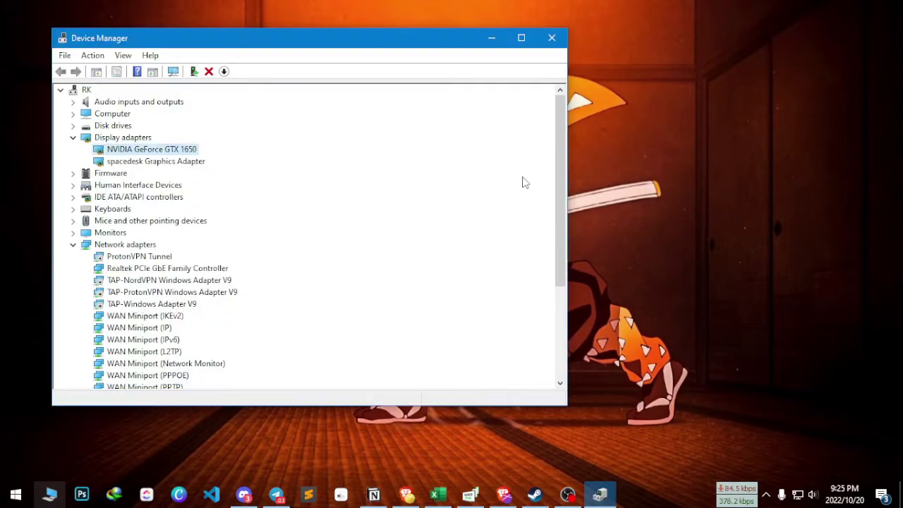
{"action": "left_click", "coordinate": [551, 39]}
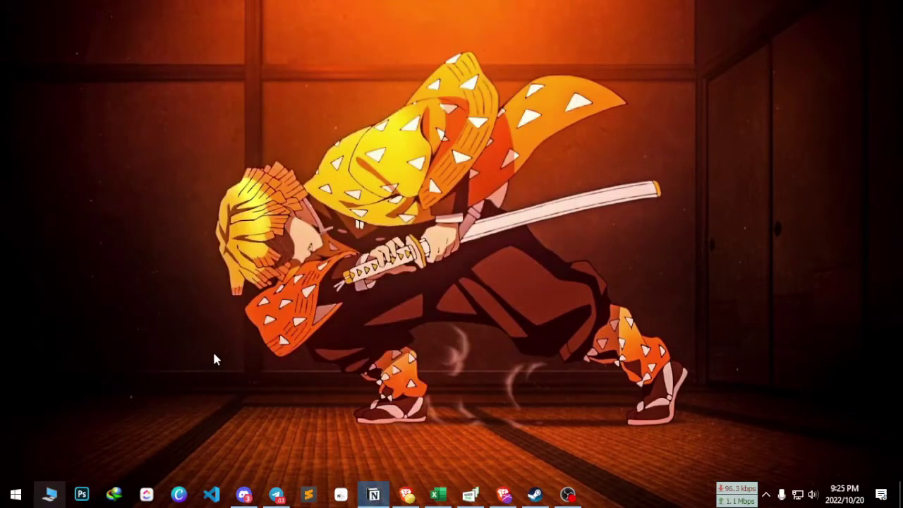